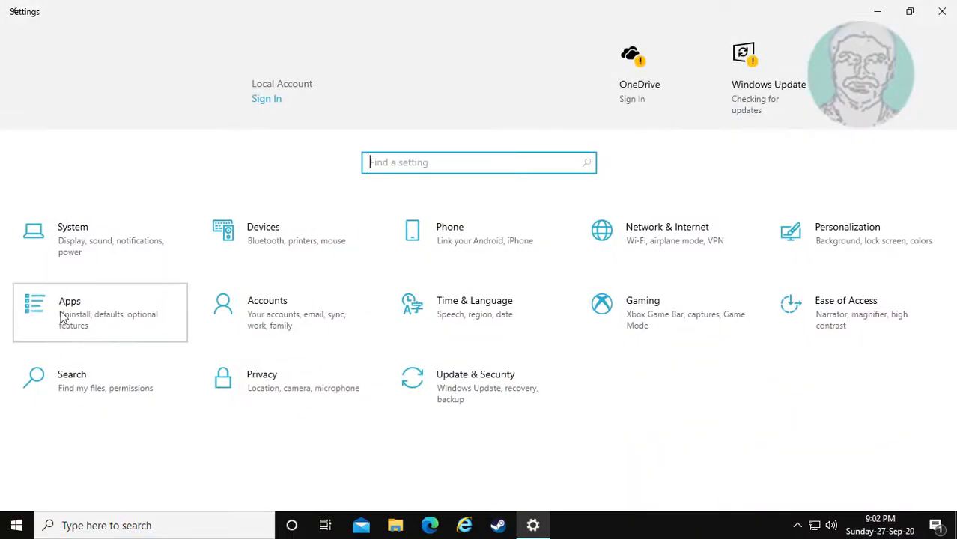
Step: Open the Apps tile to show the Apps & features list of installed apps
{"action": "left_click", "coordinate": [64, 316]}
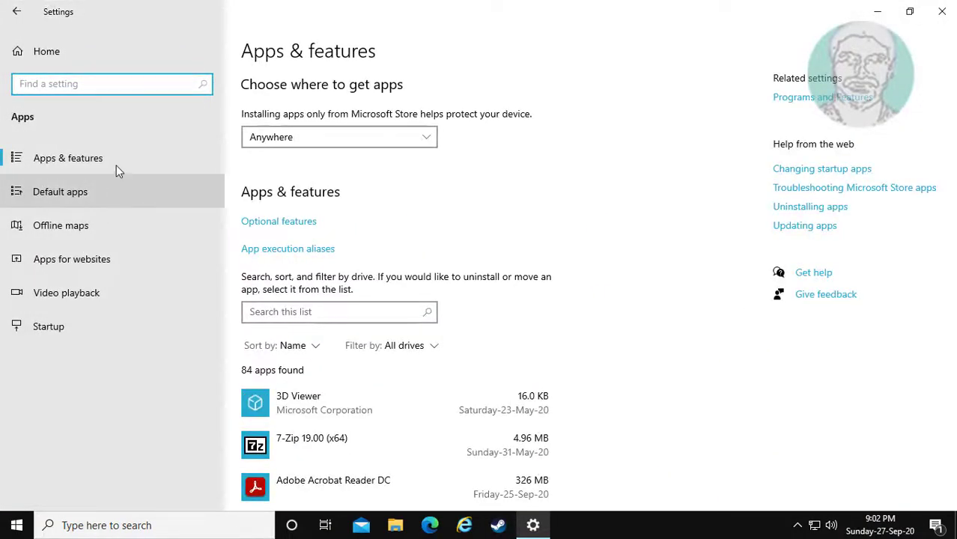
Step: Search the installed apps for 'cortana' and open Cortana's Advanced options
{"action": "left_click", "coordinate": [260, 318]}
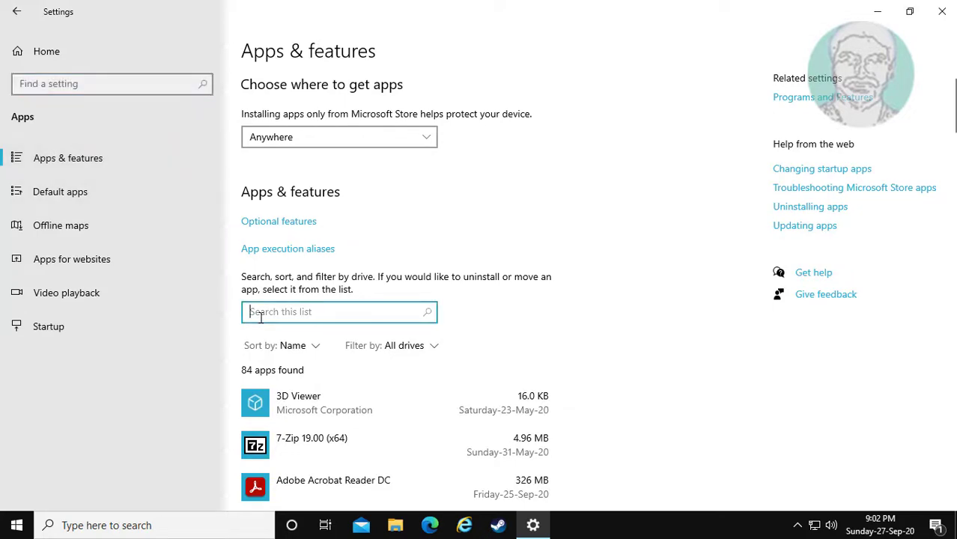
{"action": "type", "text": "cortana"}
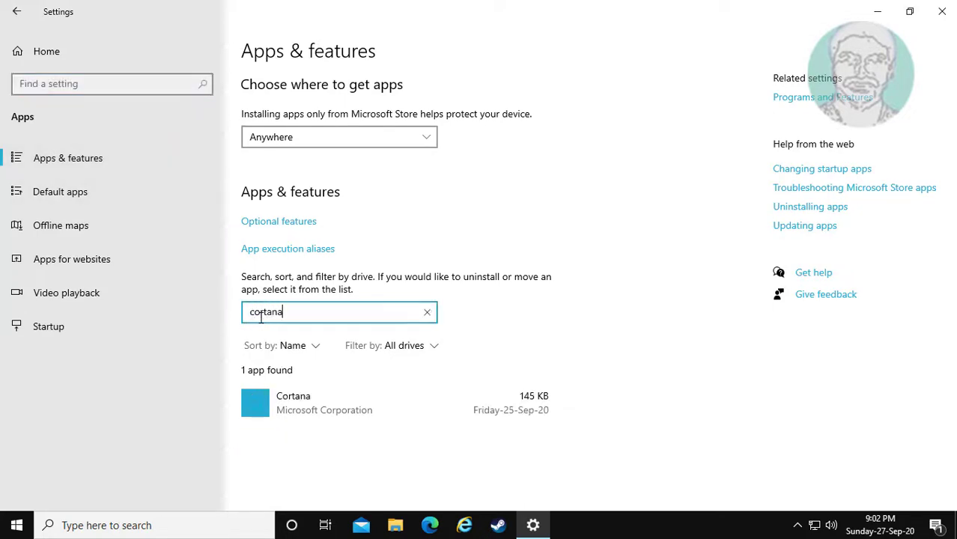
{"action": "left_click", "coordinate": [329, 406]}
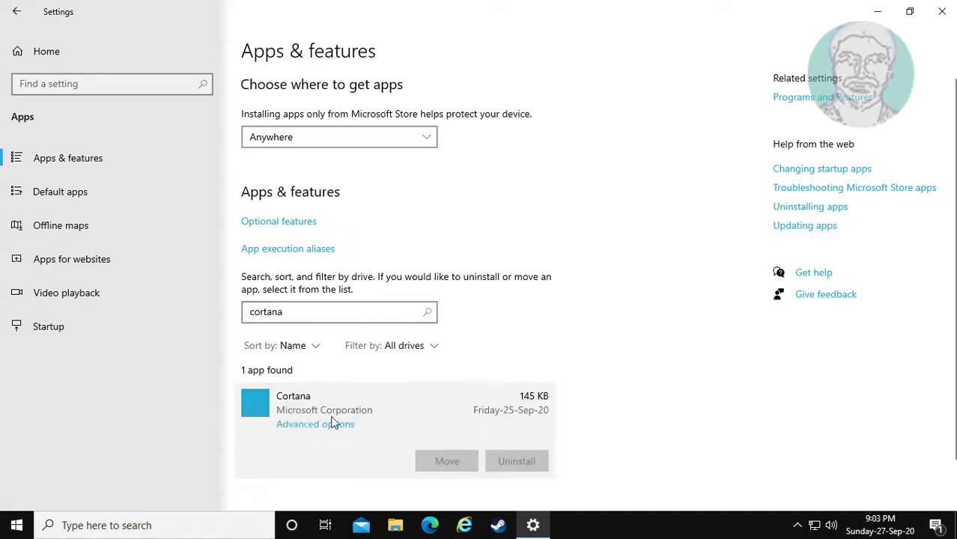
{"action": "left_click", "coordinate": [324, 425]}
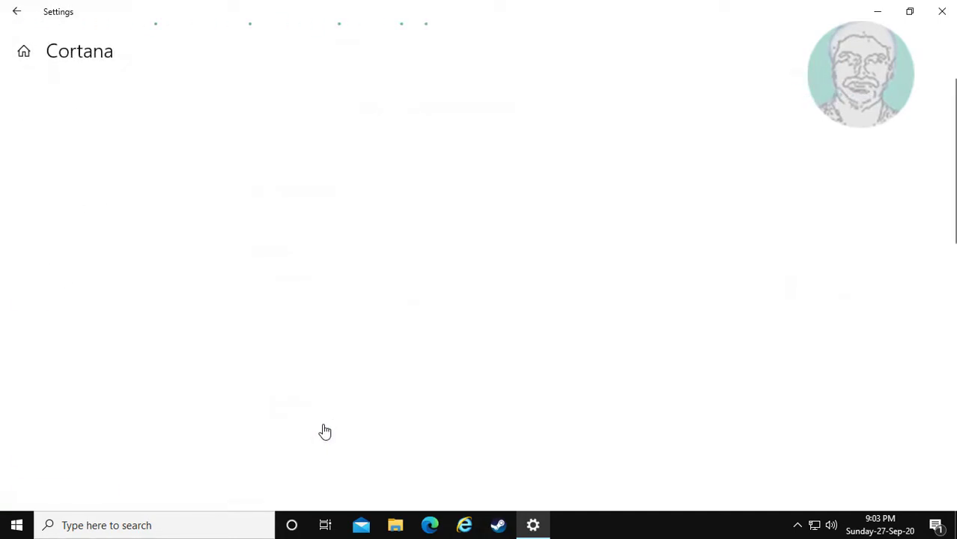
Step: Reset Cortana's app data, then go back to the Settings home page
{"action": "scroll", "coordinate": [253, 421], "scroll_direction": "down", "scroll_amount": 3}
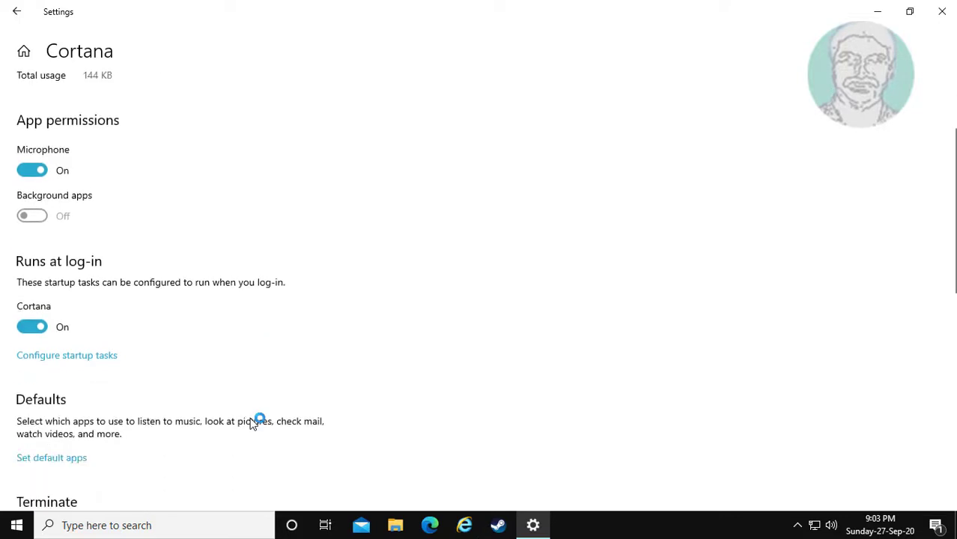
{"action": "scroll", "coordinate": [252, 423], "scroll_direction": "down", "scroll_amount": 1}
{"action": "scroll", "coordinate": [252, 424], "scroll_direction": "down", "scroll_amount": 3}
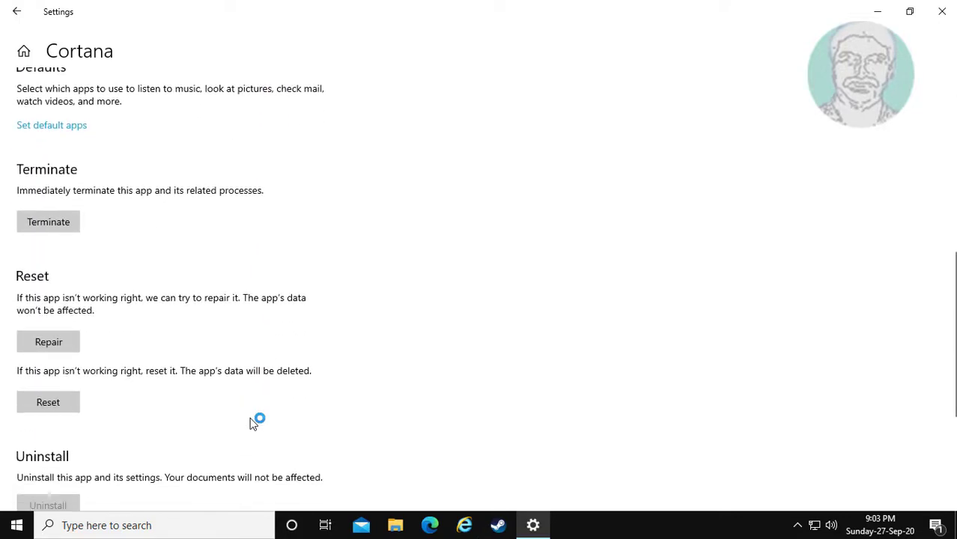
{"action": "left_click", "coordinate": [54, 403]}
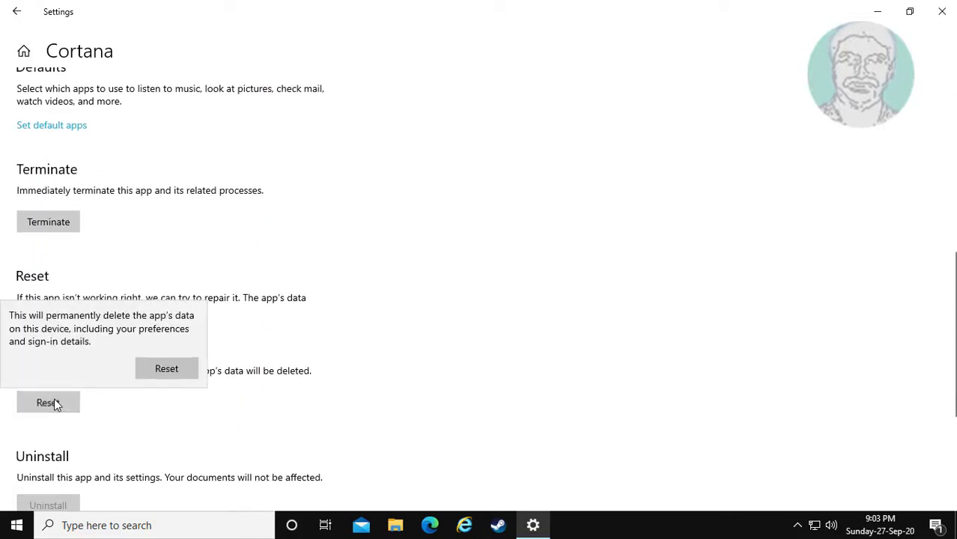
{"action": "left_click", "coordinate": [166, 369]}
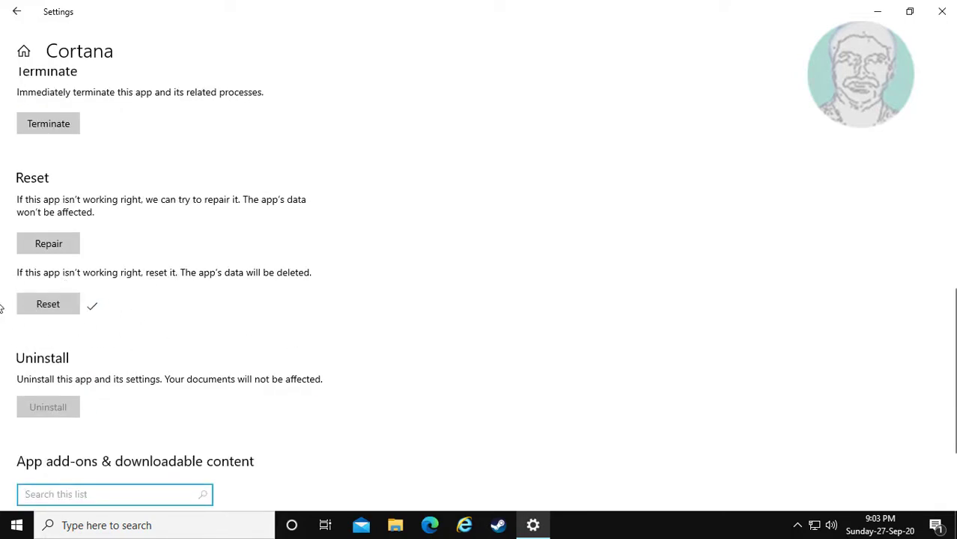
{"action": "left_click", "coordinate": [18, 11]}
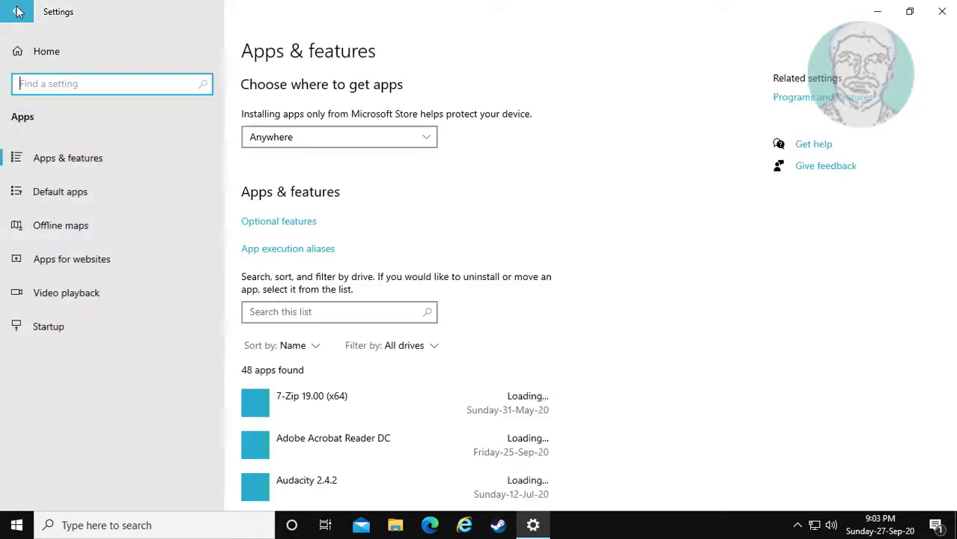
{"action": "left_click", "coordinate": [18, 11]}
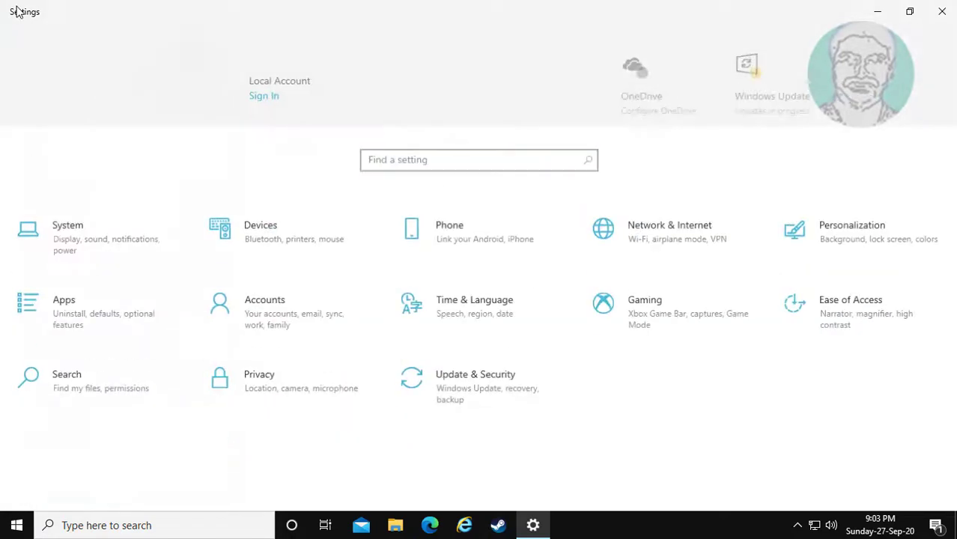
Step: Close Settings and restart the PC from the Start menu power options
{"action": "left_click", "coordinate": [940, 12]}
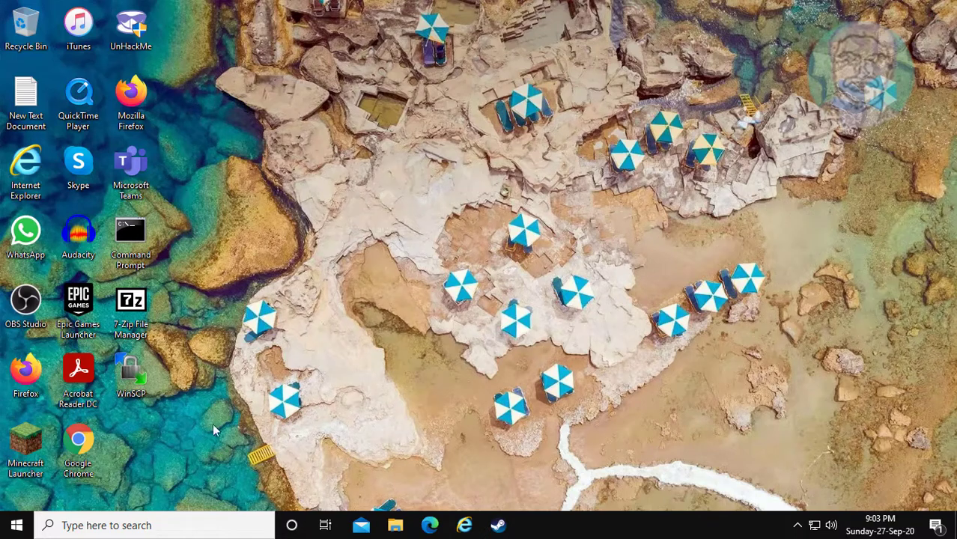
{"action": "left_click", "coordinate": [16, 524]}
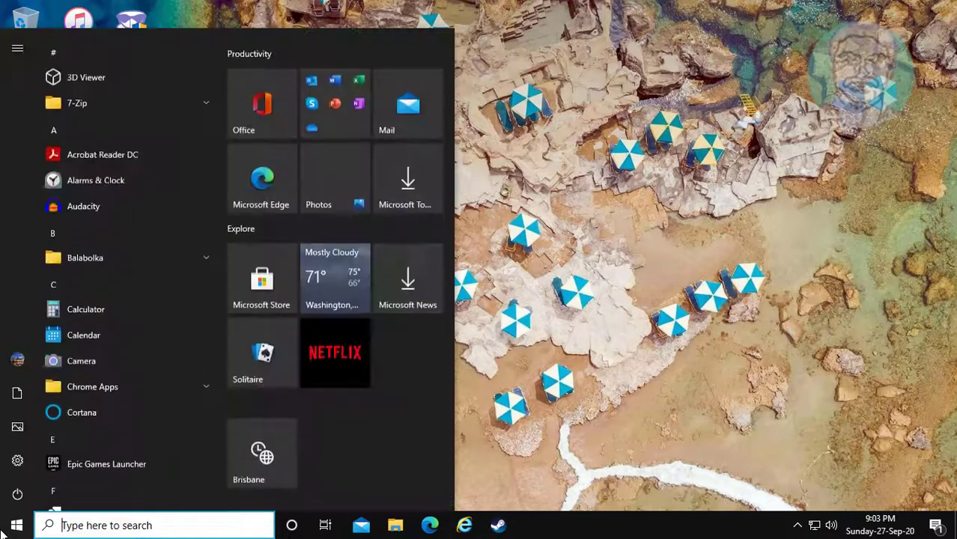
{"action": "left_click", "coordinate": [17, 494]}
{"action": "left_click", "coordinate": [70, 459]}
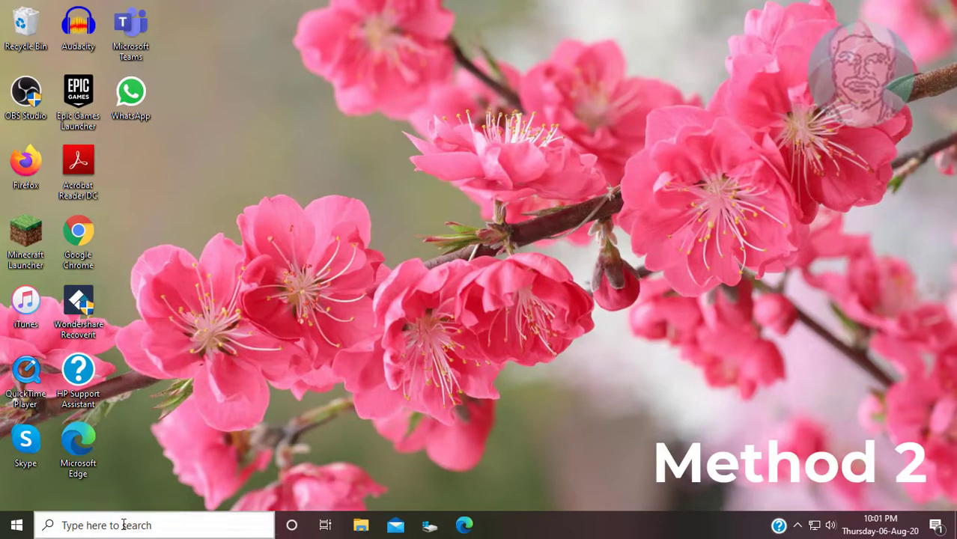
Step: Launch Command Prompt as administrator via the cmd search and enter sfc /scannow
{"action": "left_click", "coordinate": [123, 525]}
{"action": "type", "text": "cmd"}
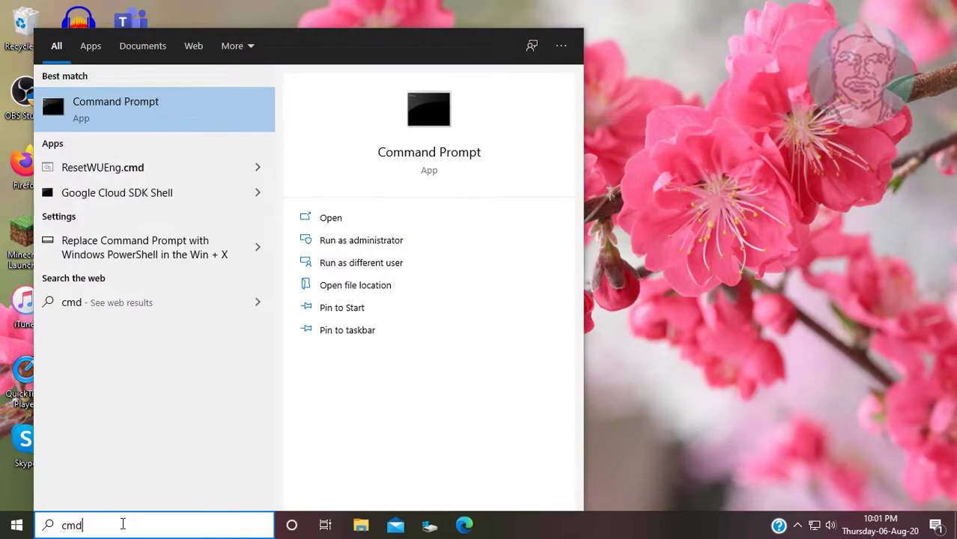
{"action": "left_click", "coordinate": [131, 108]}
{"action": "right_click", "coordinate": [131, 108]}
{"action": "key", "text": "Escape"}
{"action": "key", "text": "ctrl+shift+Return"}
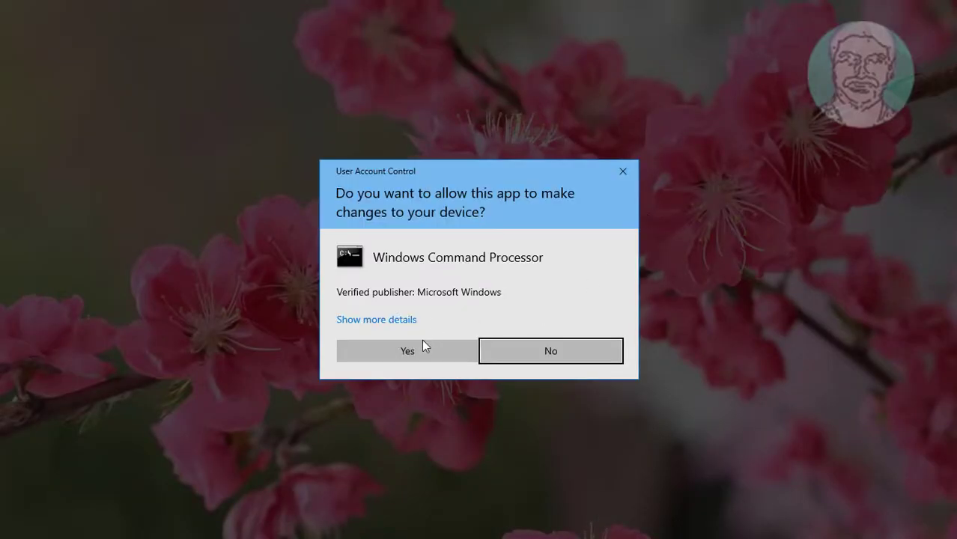
{"action": "left_click", "coordinate": [421, 346]}
{"action": "type", "text": "sfc"}
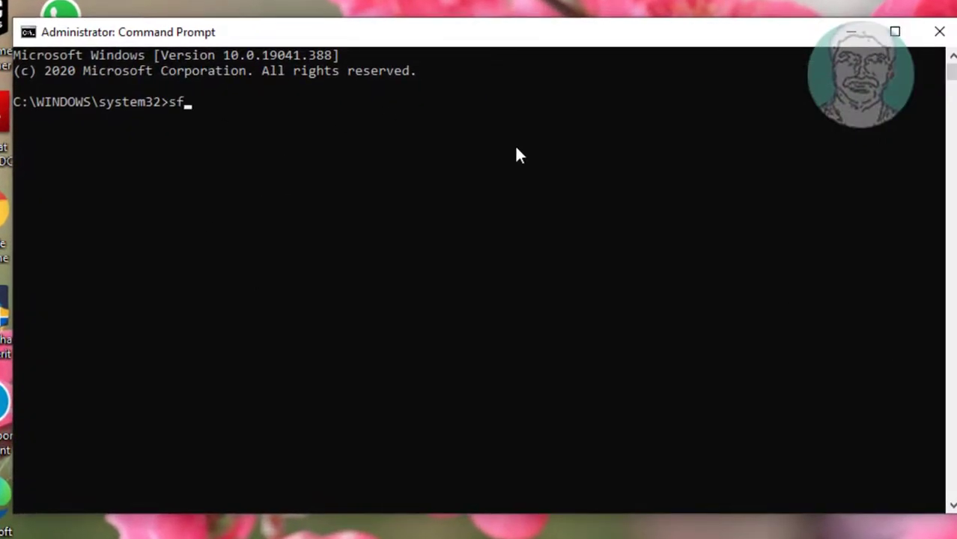
{"action": "type", "text": " /scannow"}
Step: Run sfc /scannow until it reports corrupt files repaired, then exit the console
{"action": "key", "text": "Return"}
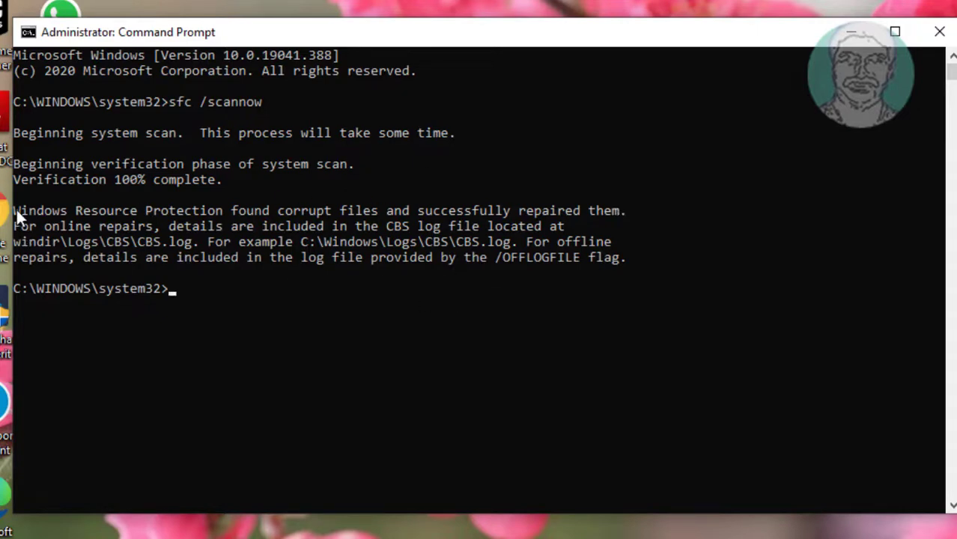
{"action": "left_click_drag", "start_coordinate": [15, 212], "coordinate": [622, 213]}
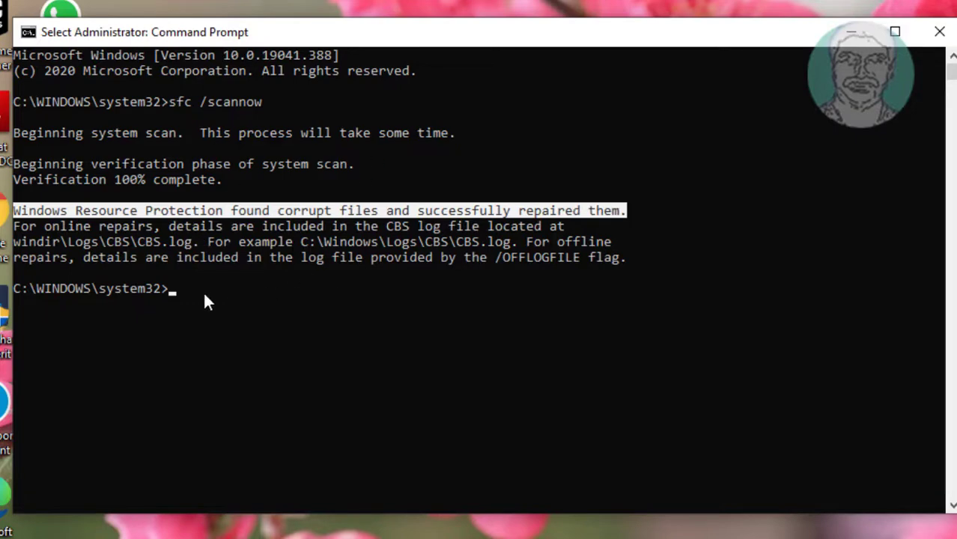
{"action": "type", "text": "ex"}
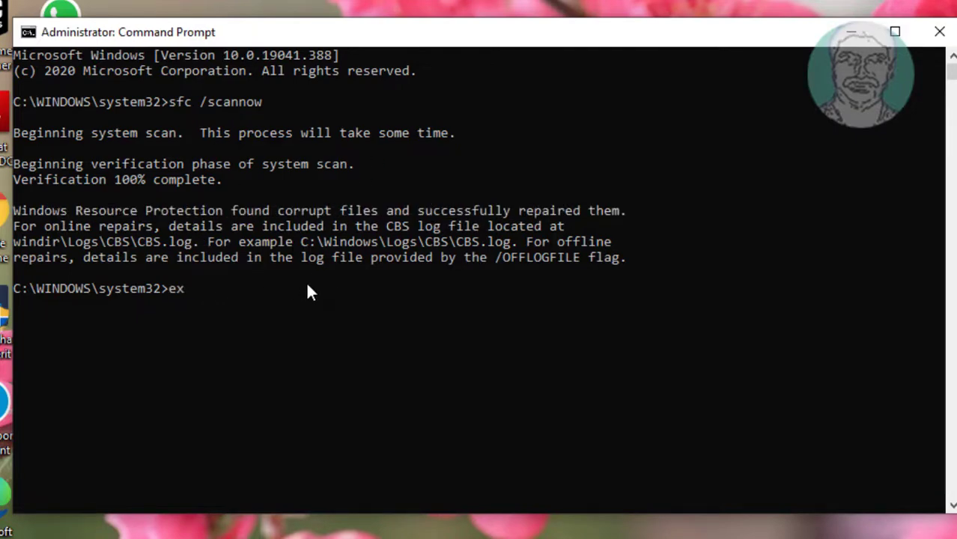
{"action": "type", "text": "it"}
{"action": "key", "text": "Return"}
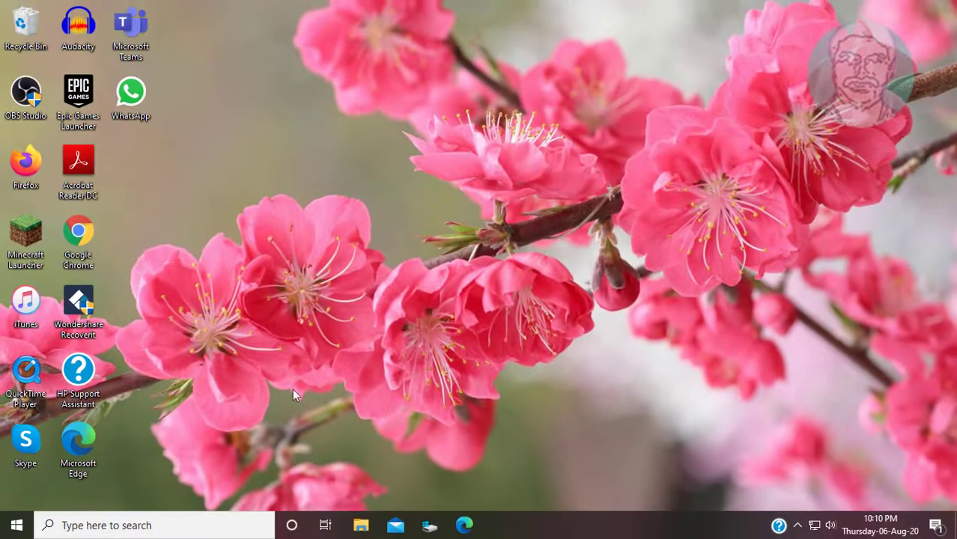
Step: Restart the PC from the Start menu, then open Windows search after reboot
{"action": "left_click", "coordinate": [16, 525]}
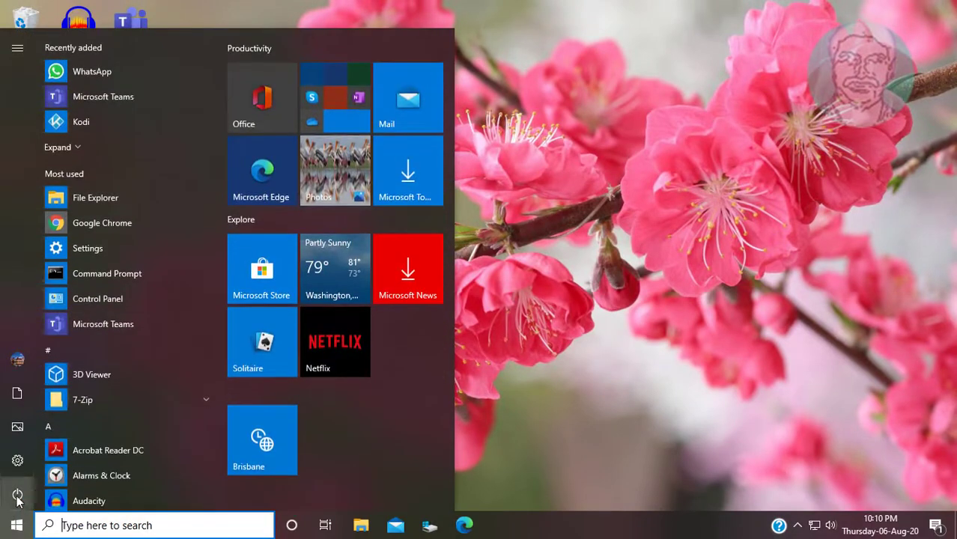
{"action": "left_click", "coordinate": [17, 498]}
{"action": "left_click", "coordinate": [62, 462]}
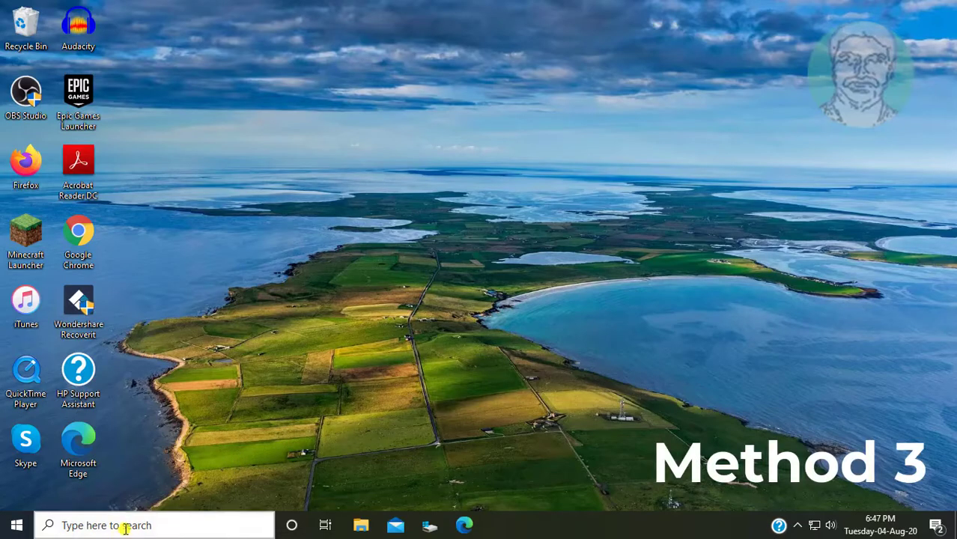
{"action": "left_click", "coordinate": [123, 525]}
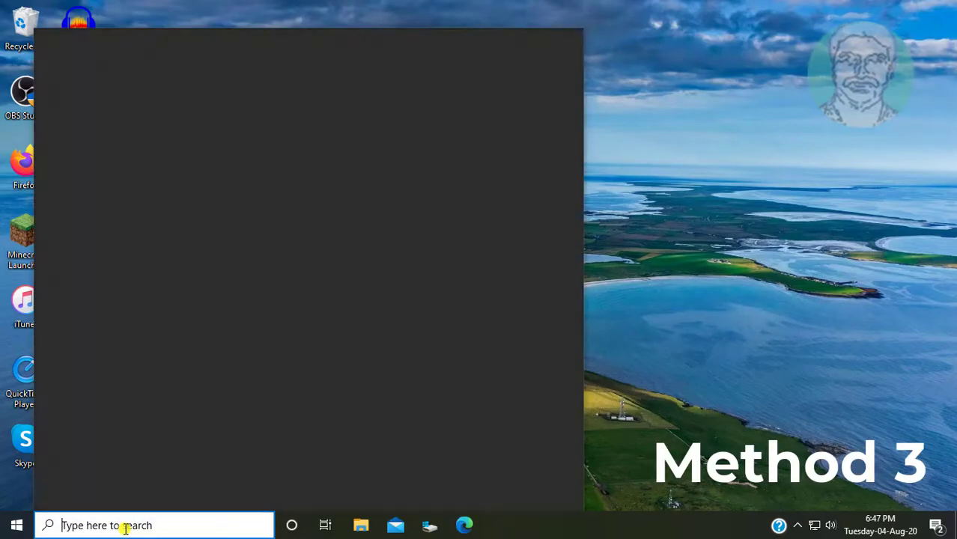
Step: Search for cmd and launch Command Prompt as administrator, approving the UAC prompt
{"action": "type", "text": "cmd"}
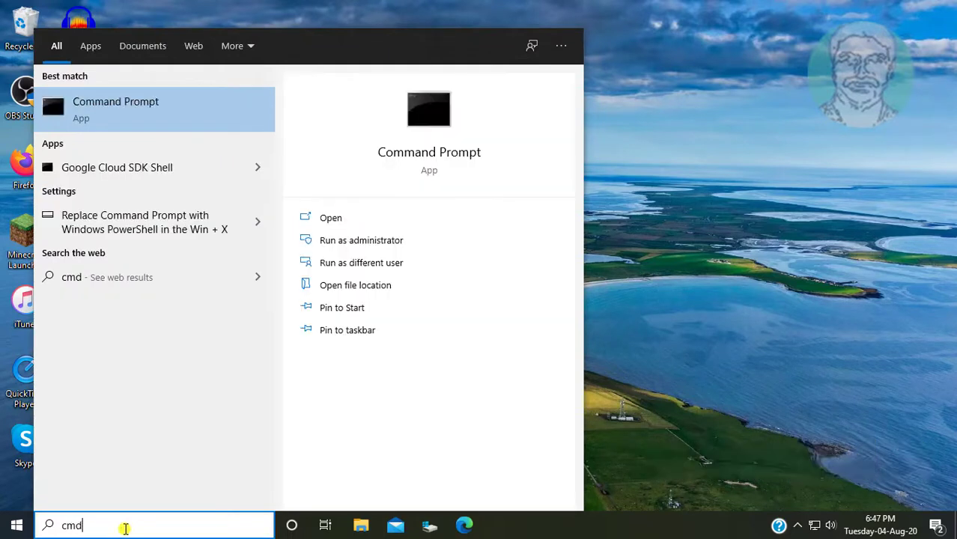
{"action": "right_click", "coordinate": [134, 102]}
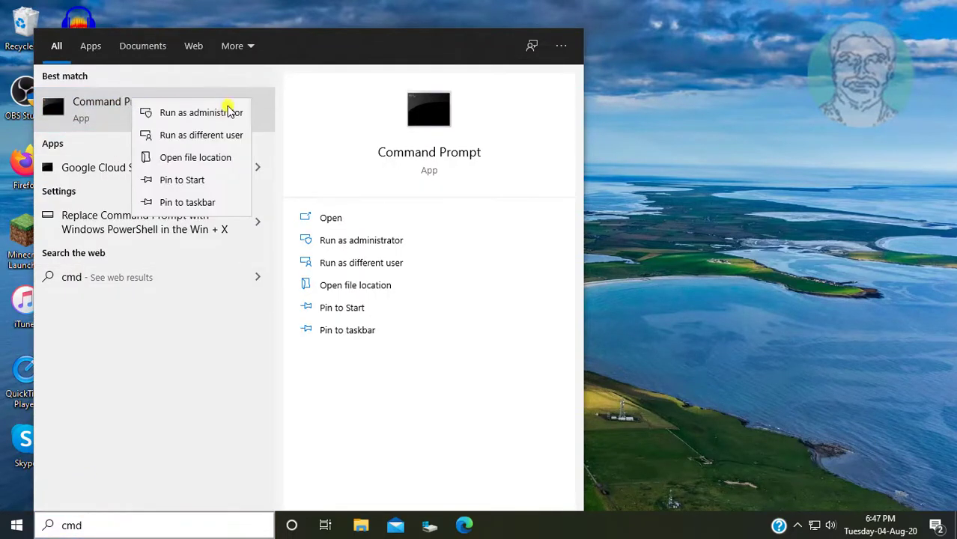
{"action": "left_click", "coordinate": [180, 114]}
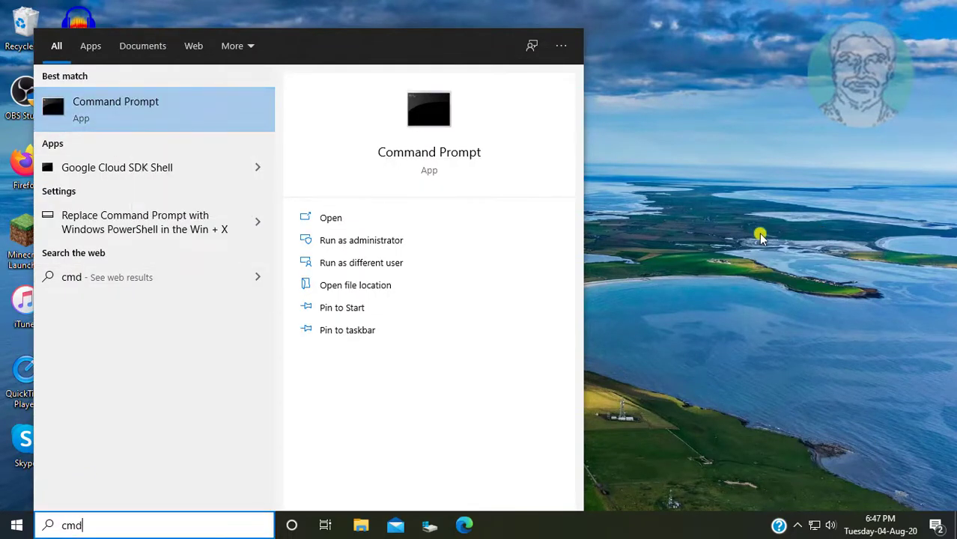
{"action": "key", "text": "ctrl+shift+Return"}
{"action": "left_click", "coordinate": [406, 353]}
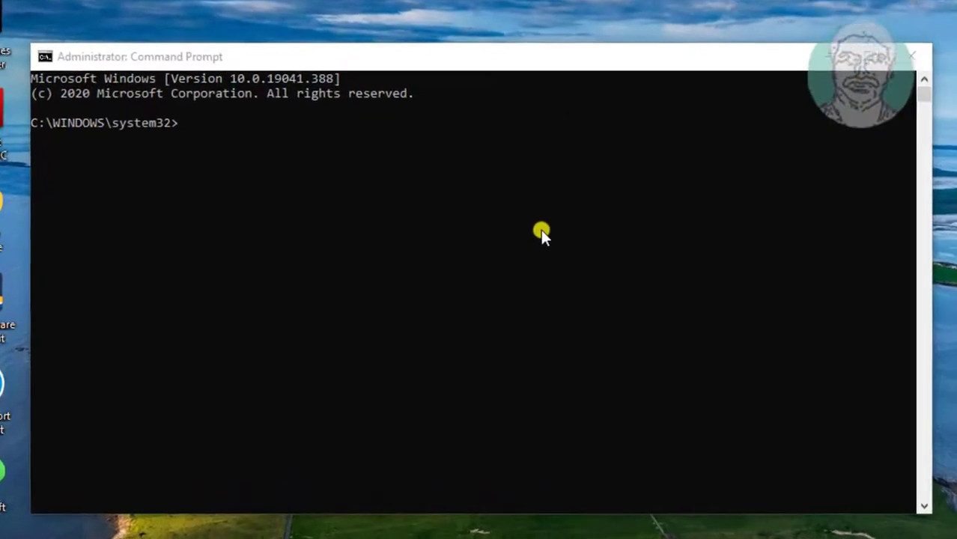
{"action": "left_click", "coordinate": [588, 212]}
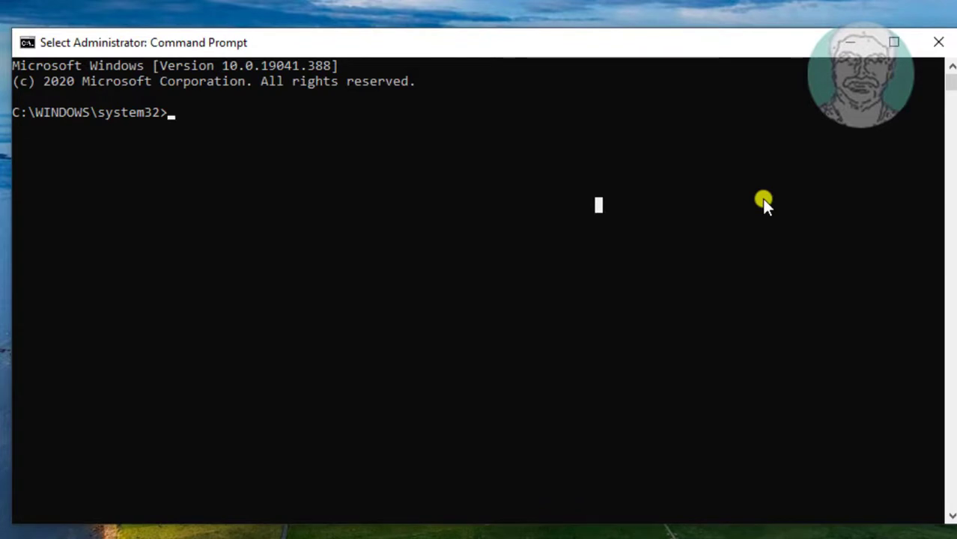
Step: Run Dism.exe /Online /Cleanup-image /Scanhealth until 100% with no corruption detected
{"action": "type", "text": "Dis"}
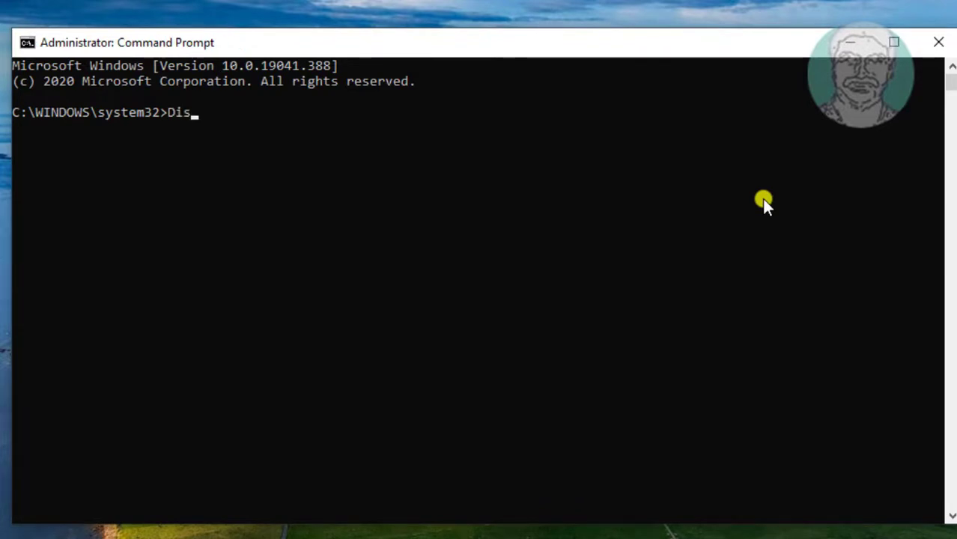
{"action": "type", "text": "m.exe /Online"}
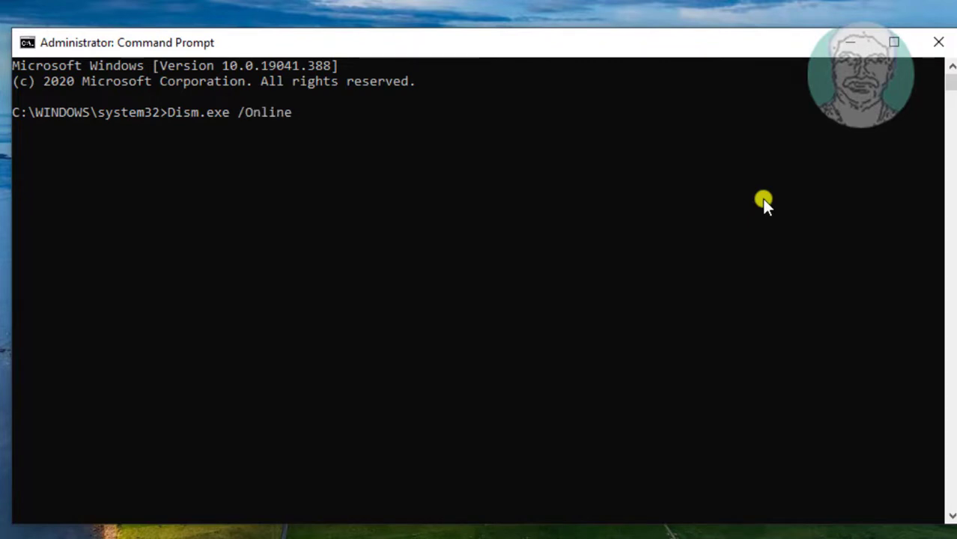
{"action": "type", "text": " /Cleanup"}
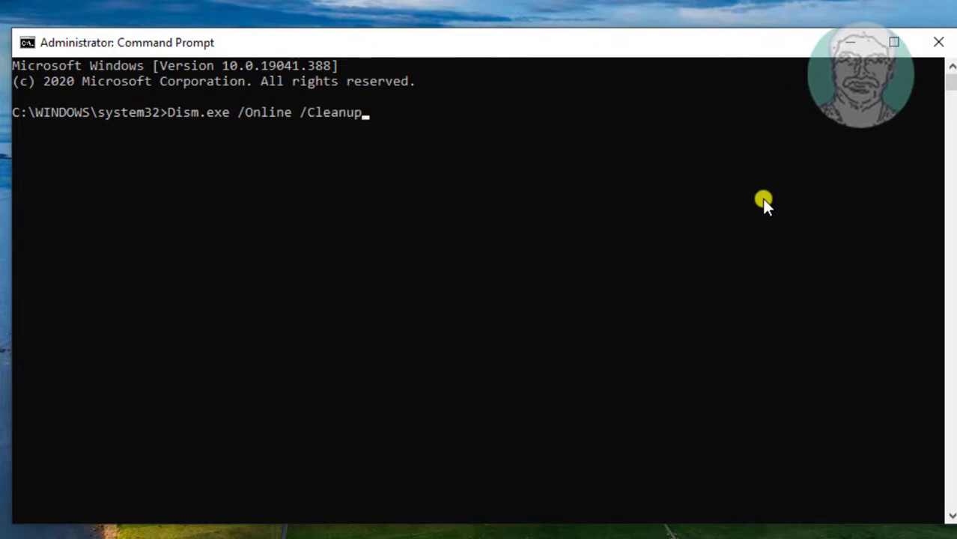
{"action": "type", "text": "-image /Scan"}
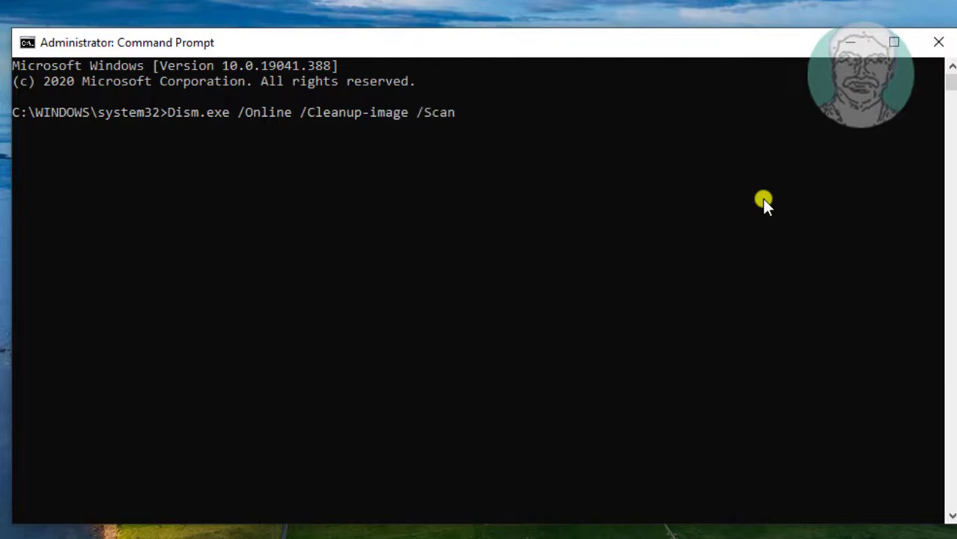
{"action": "type", "text": "health"}
{"action": "key", "text": "Return"}
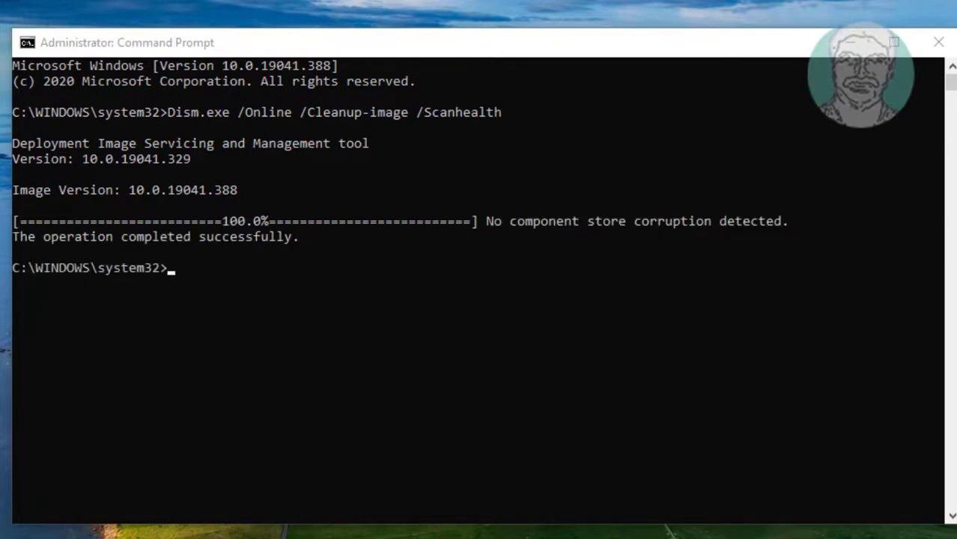
Step: Run Dism.exe /Online /Cleanup-image /Restorehealth until the restore operation completes successfully
{"action": "type", "text": "D"}
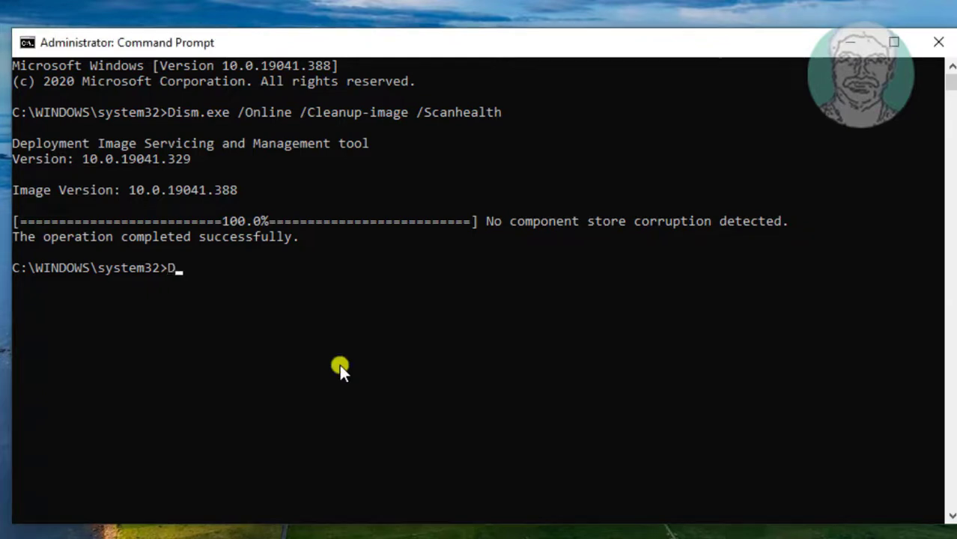
{"action": "type", "text": "ism.exe /O"}
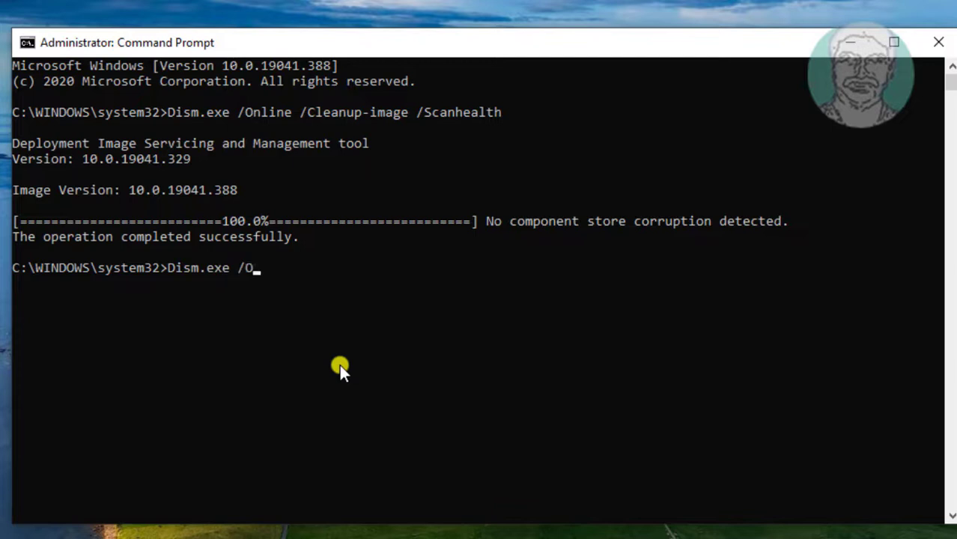
{"action": "type", "text": "nline /Cleanu"}
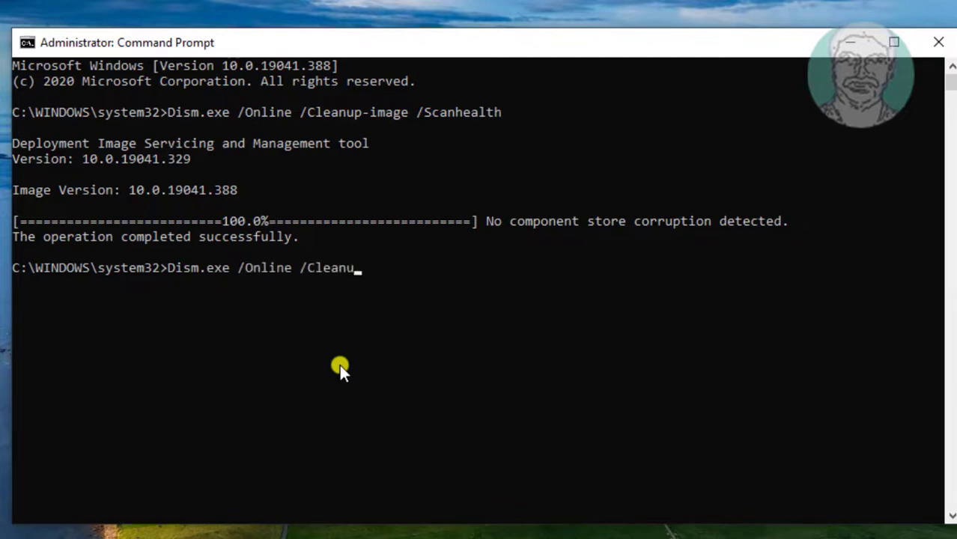
{"action": "type", "text": "p-image"}
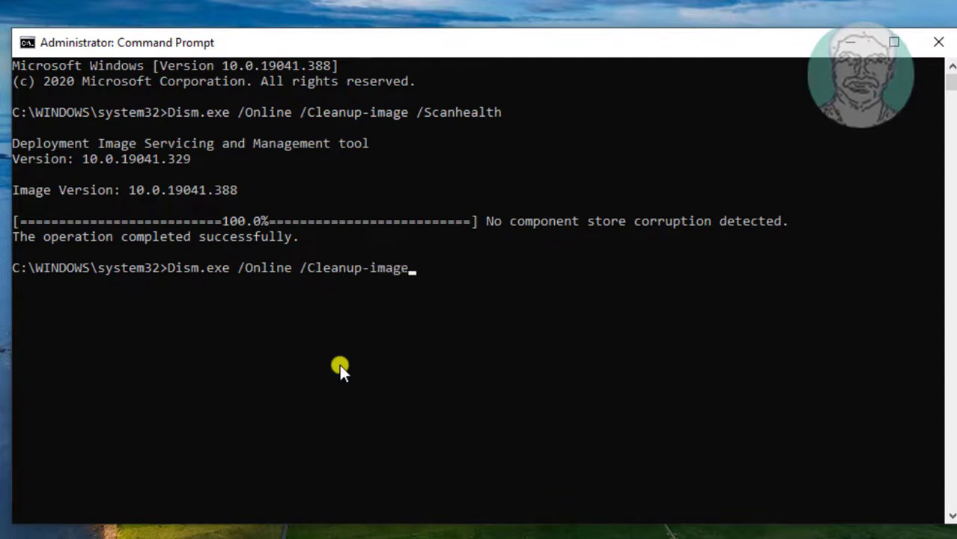
{"action": "type", "text": " /Restorehealth"}
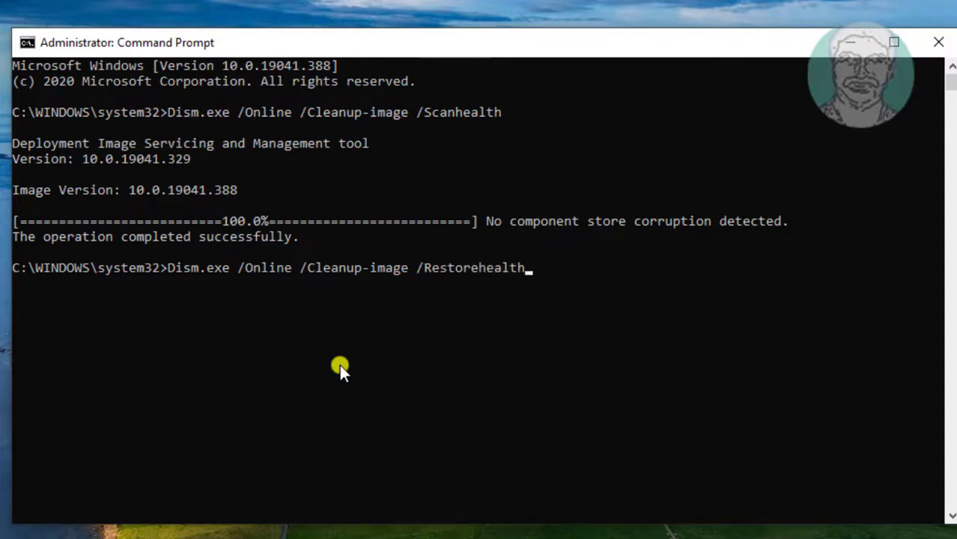
{"action": "key", "text": "Return"}
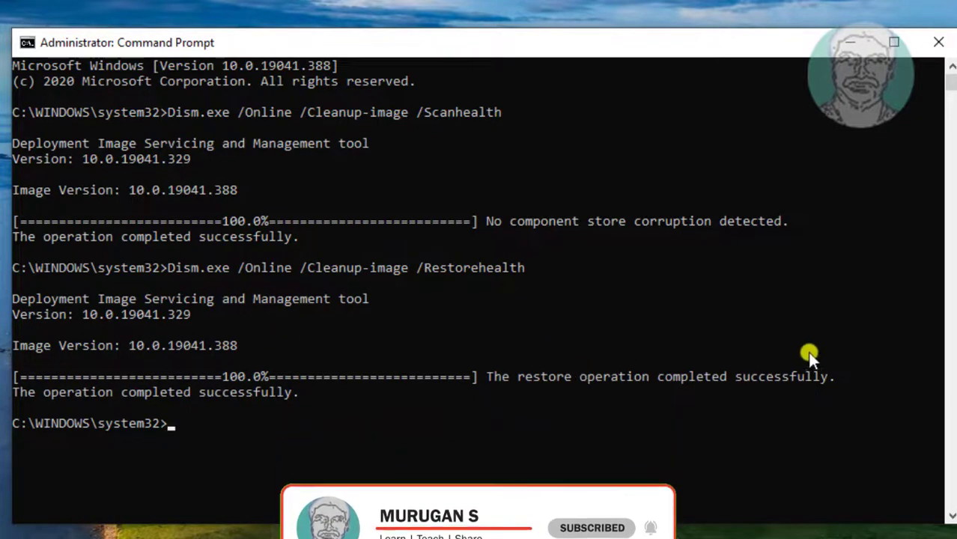
{"action": "left_click", "coordinate": [173, 425]}
Step: Close the admin Command Prompt with 'exit' and restart Windows from the Start menu's Power button
{"action": "type", "text": "ex"}
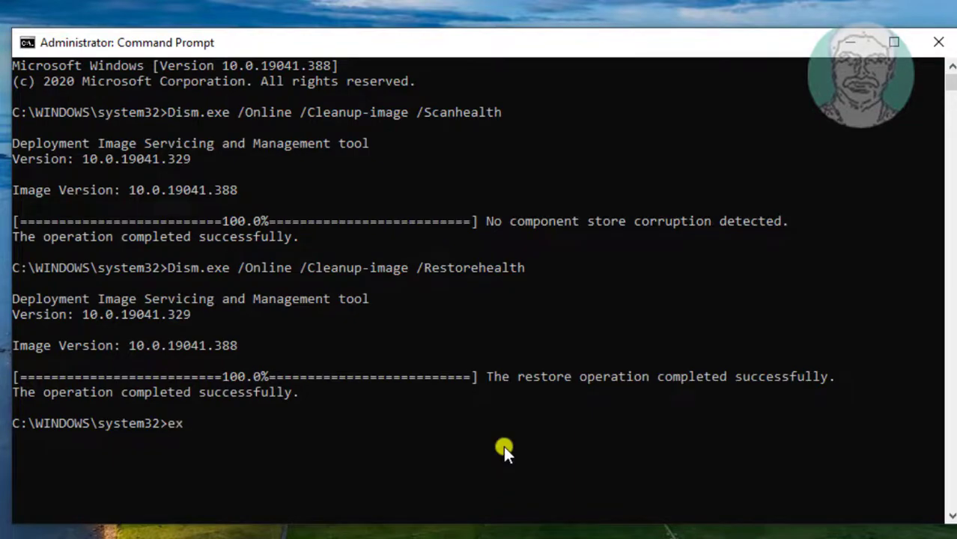
{"action": "type", "text": "it"}
{"action": "key", "text": "Return"}
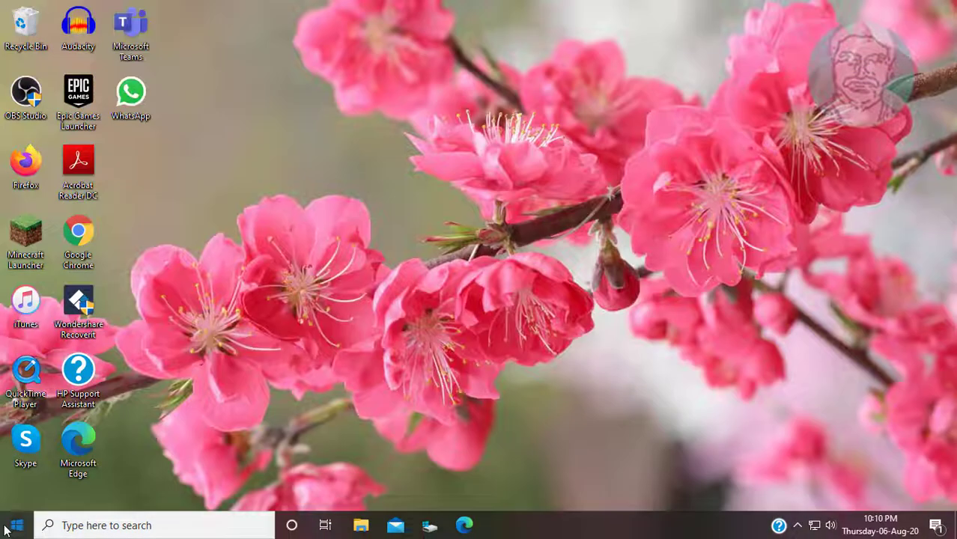
{"action": "left_click", "coordinate": [17, 525]}
{"action": "left_click", "coordinate": [16, 495]}
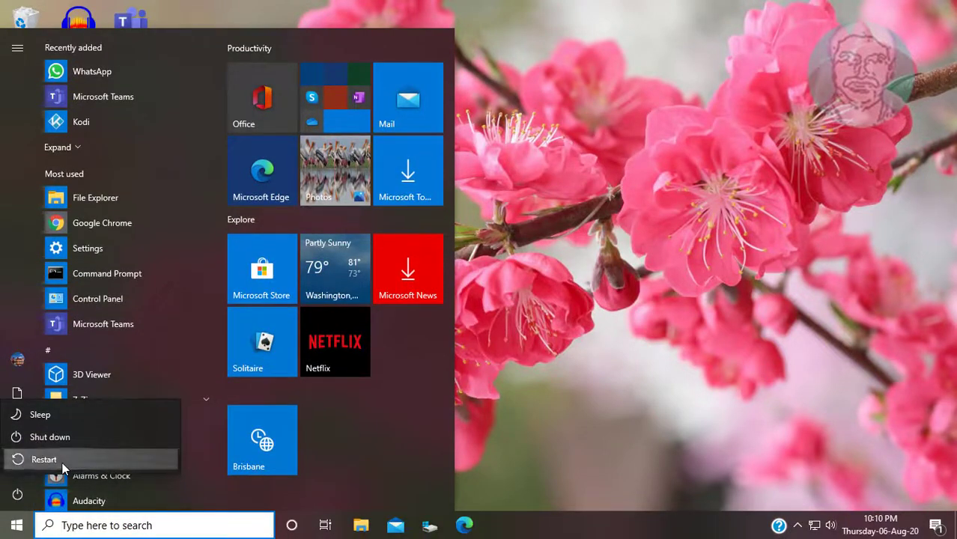
{"action": "left_click", "coordinate": [62, 462]}
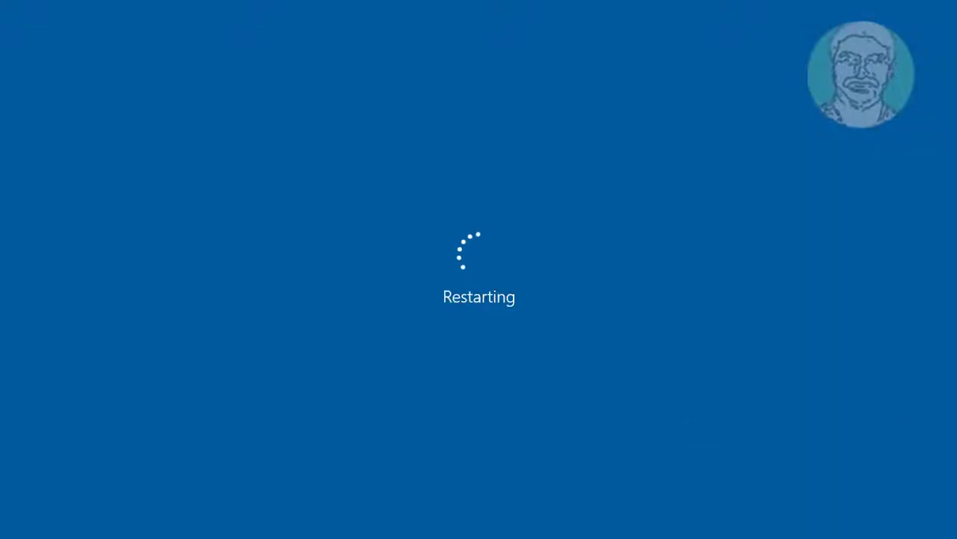